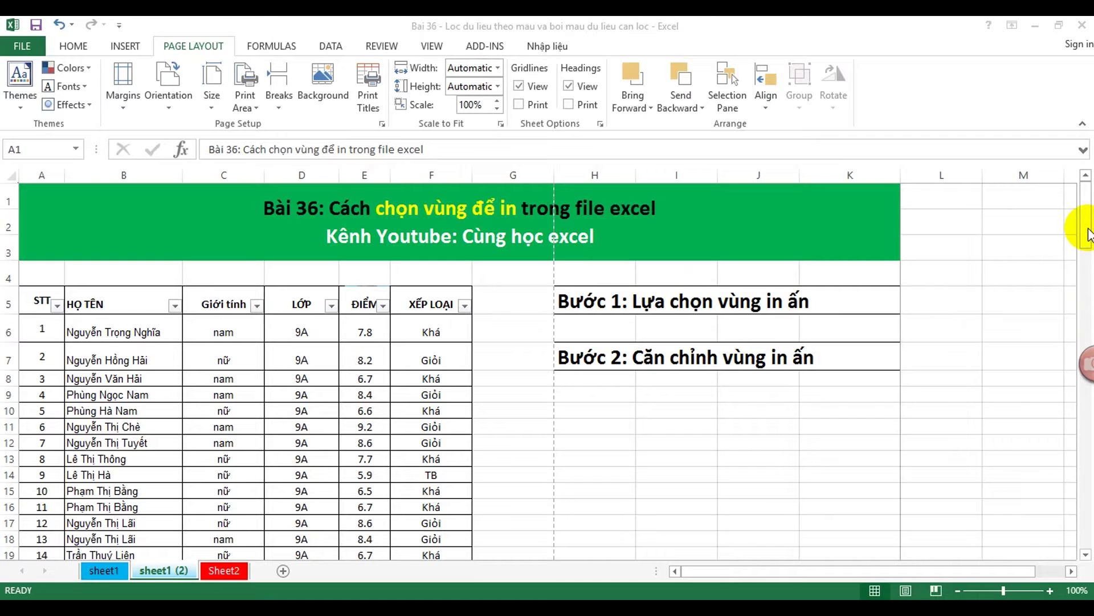
Select the header row A5:F5 (STT to XẾP LOẠI) and scroll through the student list
click(203, 207)
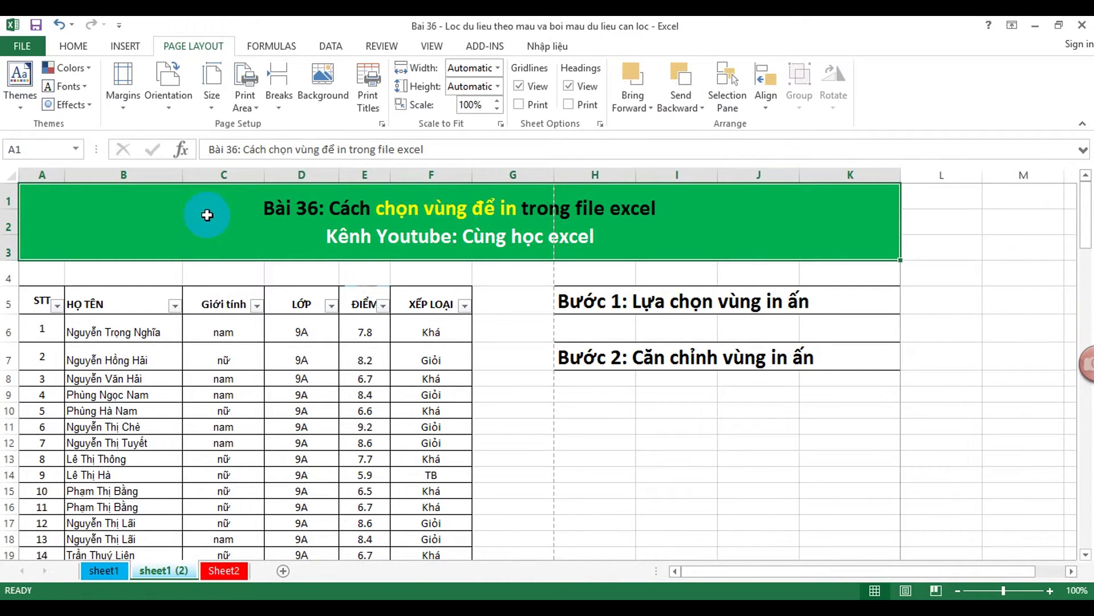
drag(47, 296, 440, 307)
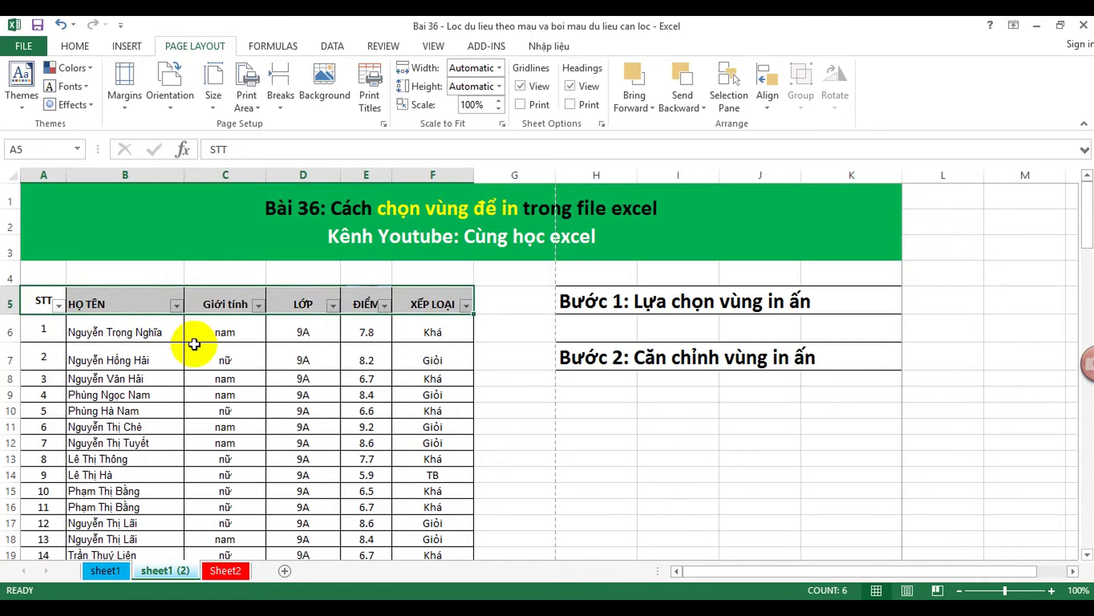
scroll(203, 345, down, 4)
scroll(205, 350, down, 5)
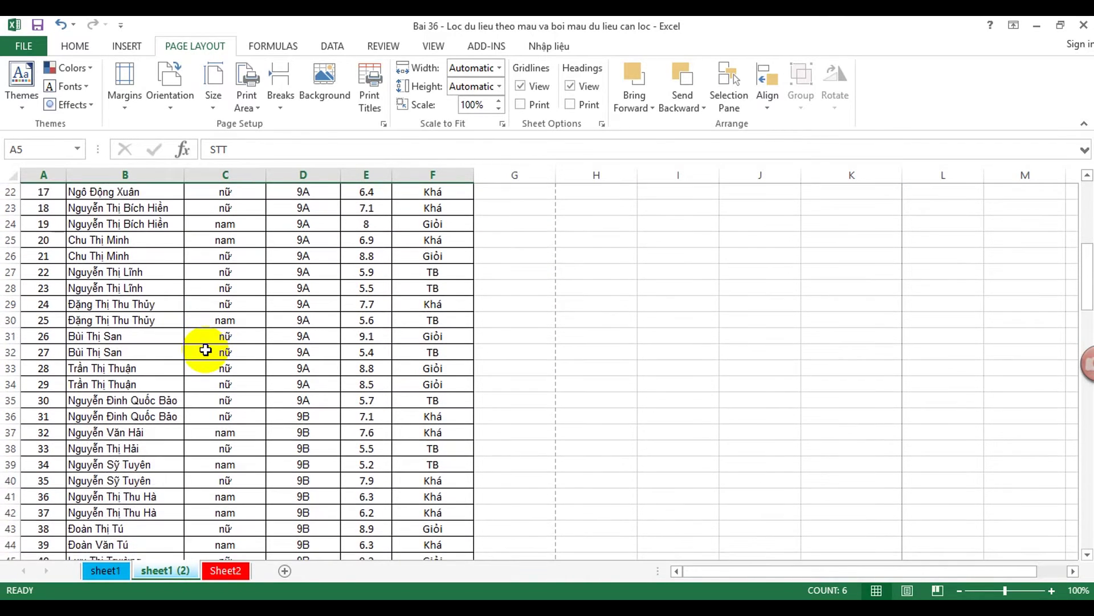
scroll(205, 350, down, 1)
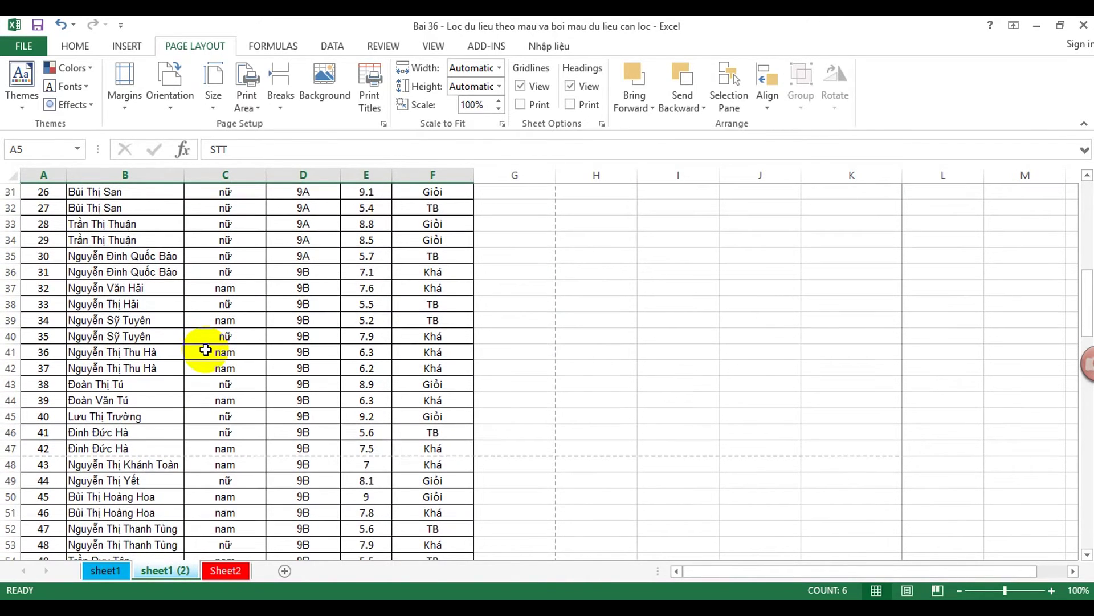
scroll(205, 350, up, 10)
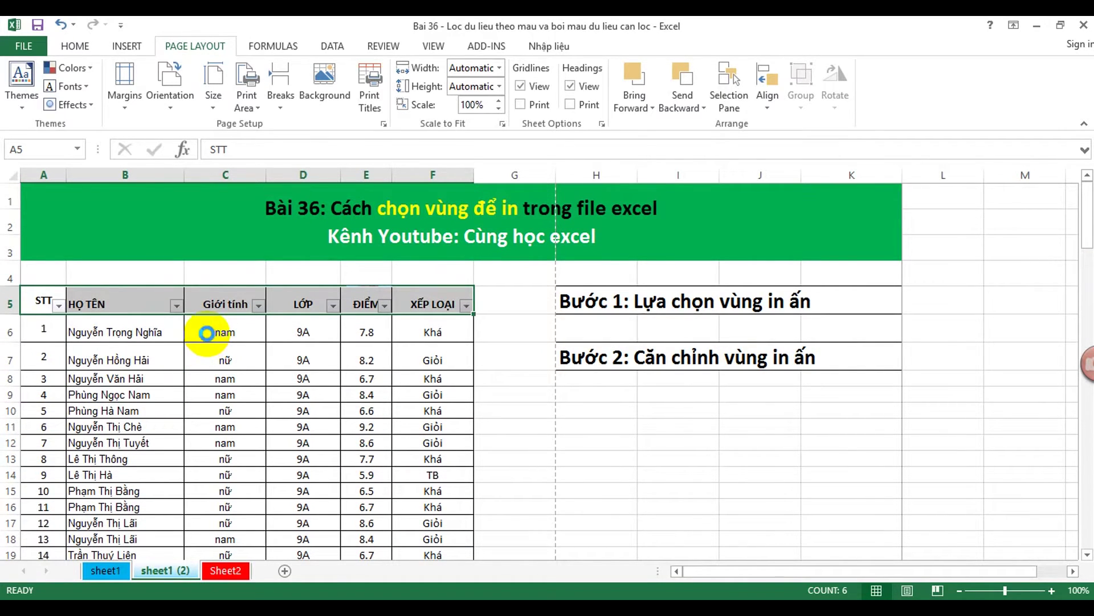
Check the print preview showing the table spread across 6 pages, then return to the sheet
key(ctrl+p)
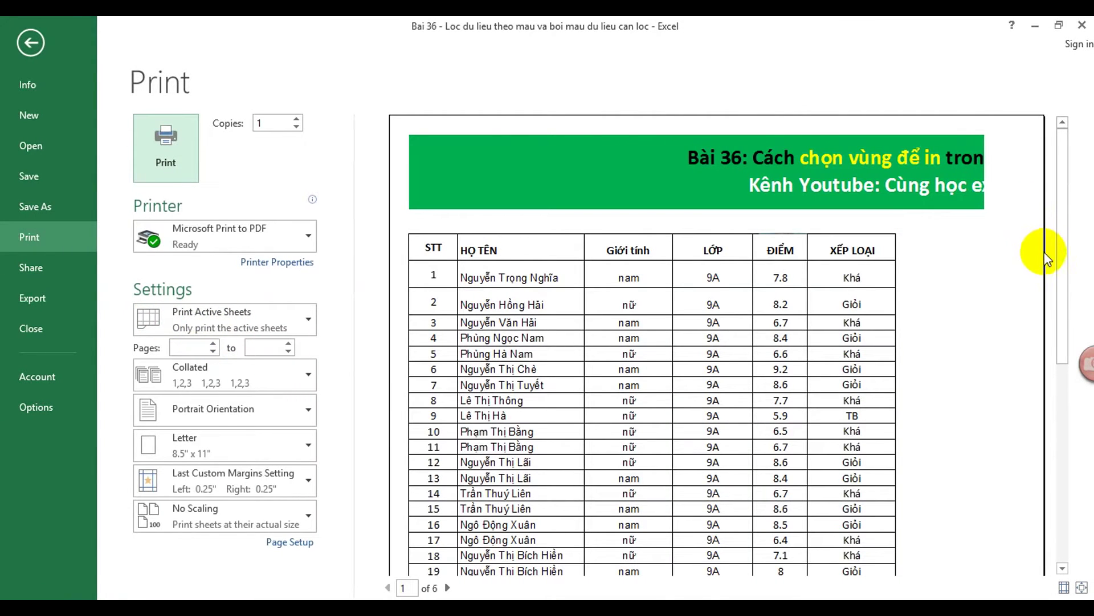
drag(1063, 264, 1055, 422)
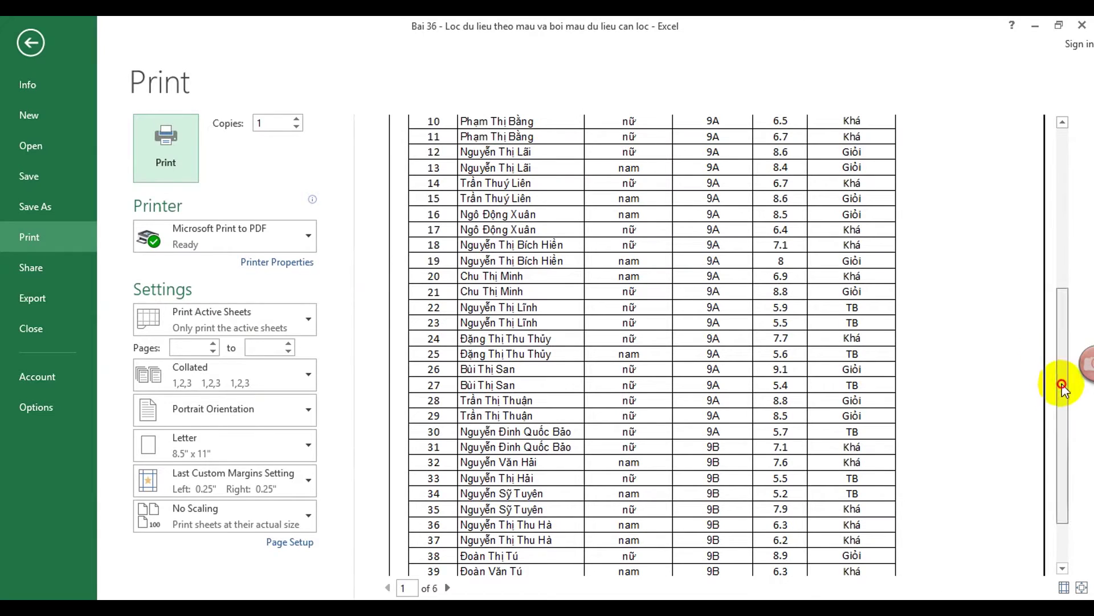
drag(1062, 385, 1061, 401)
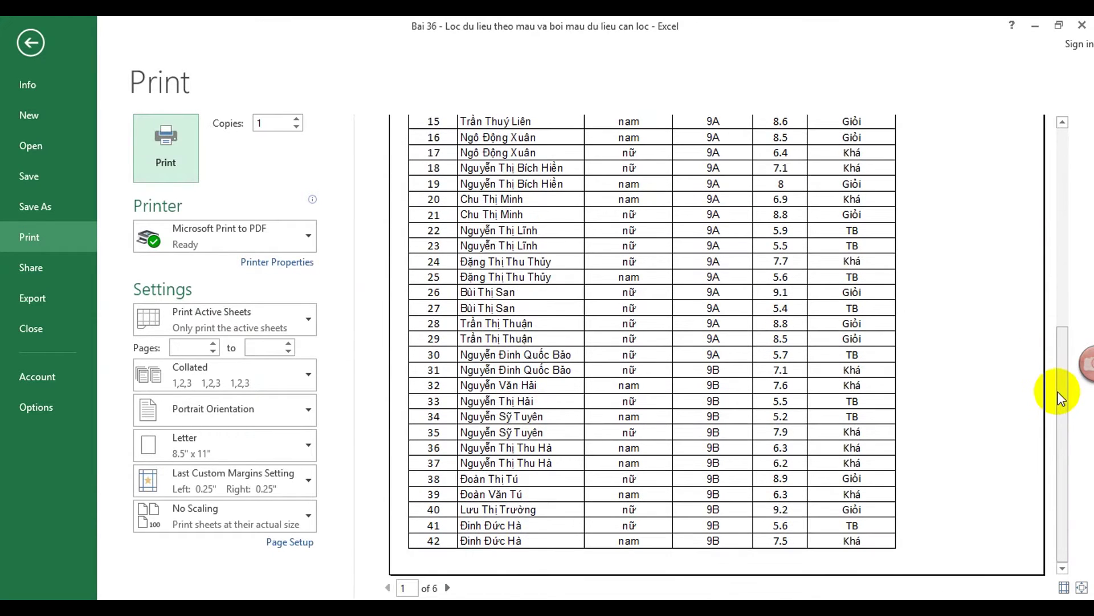
scroll(1059, 398, up, 5)
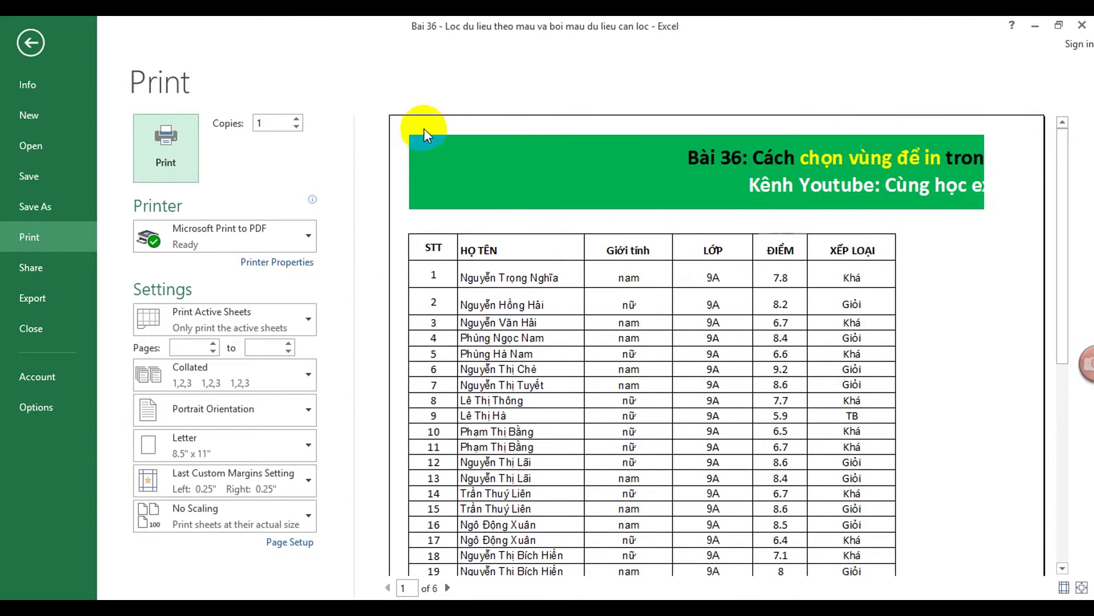
click(38, 45)
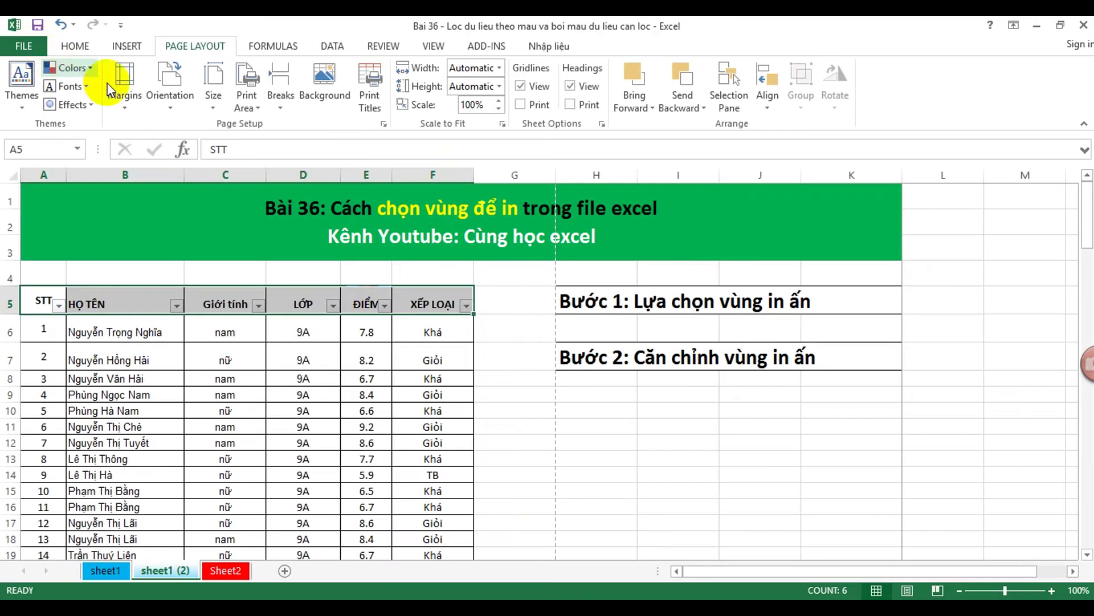
Select the Bước 1 and Bước 2 notes in H5 and H7, then bring up the View options
click(600, 298)
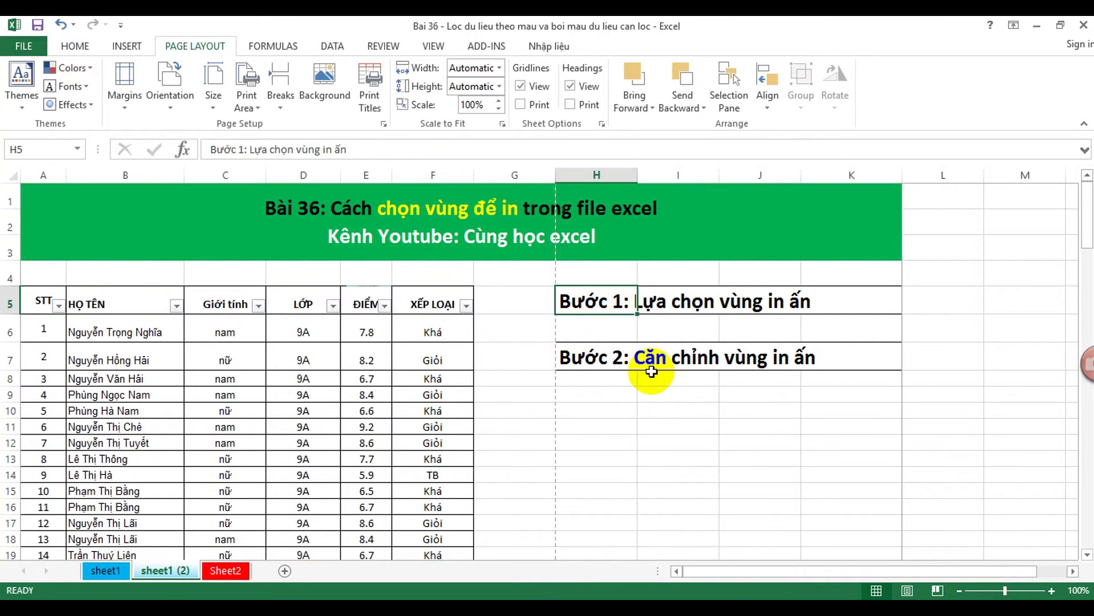
click(605, 362)
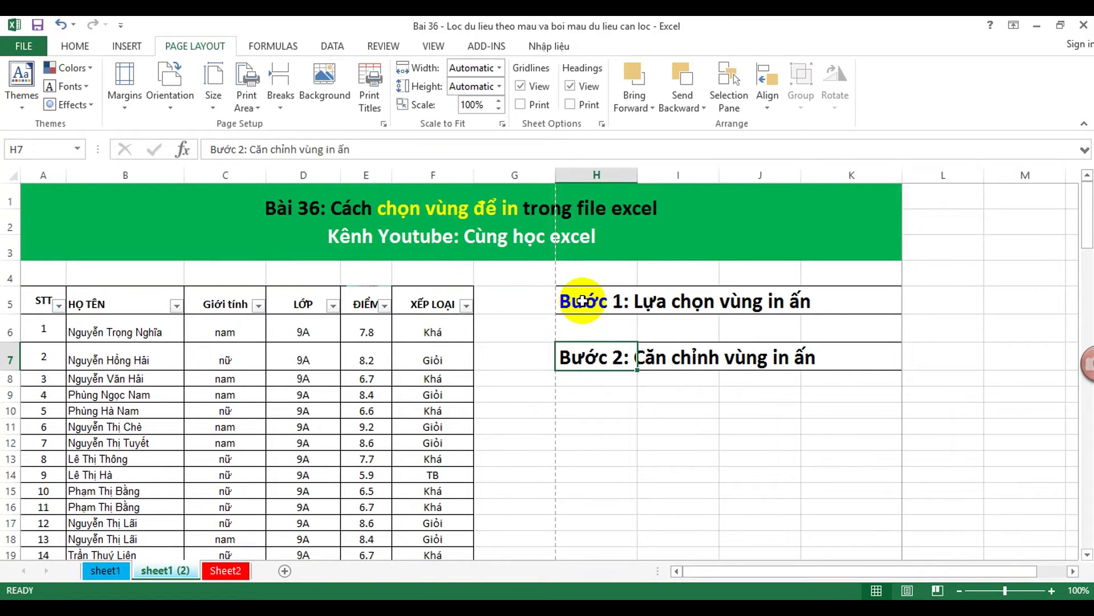
click(435, 48)
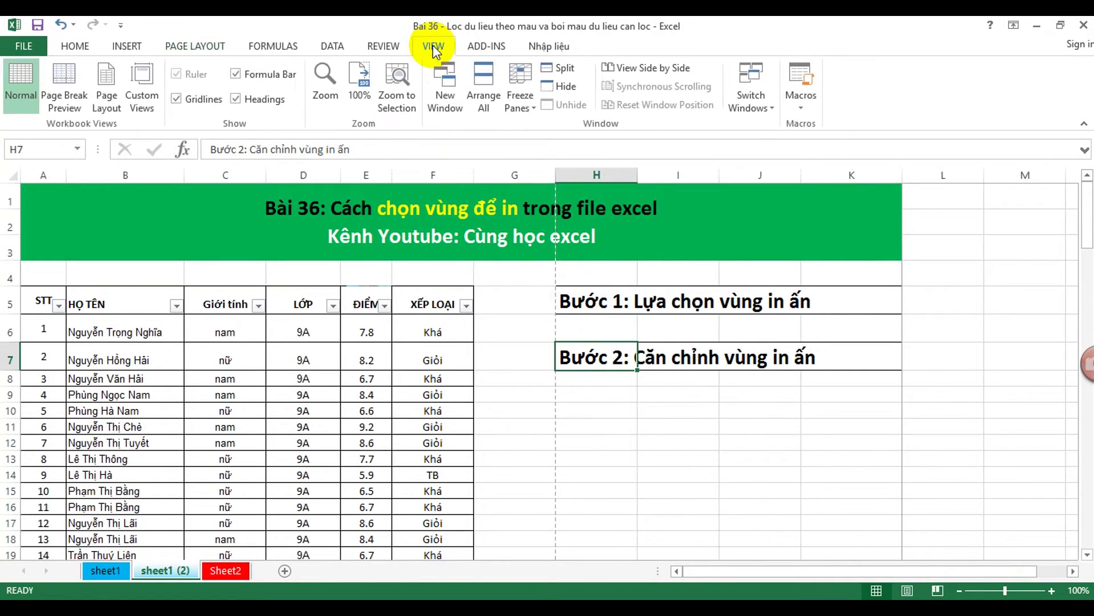
In Page Break Preview, pull the print area's right edge to column F and top edge to row 4
click(71, 84)
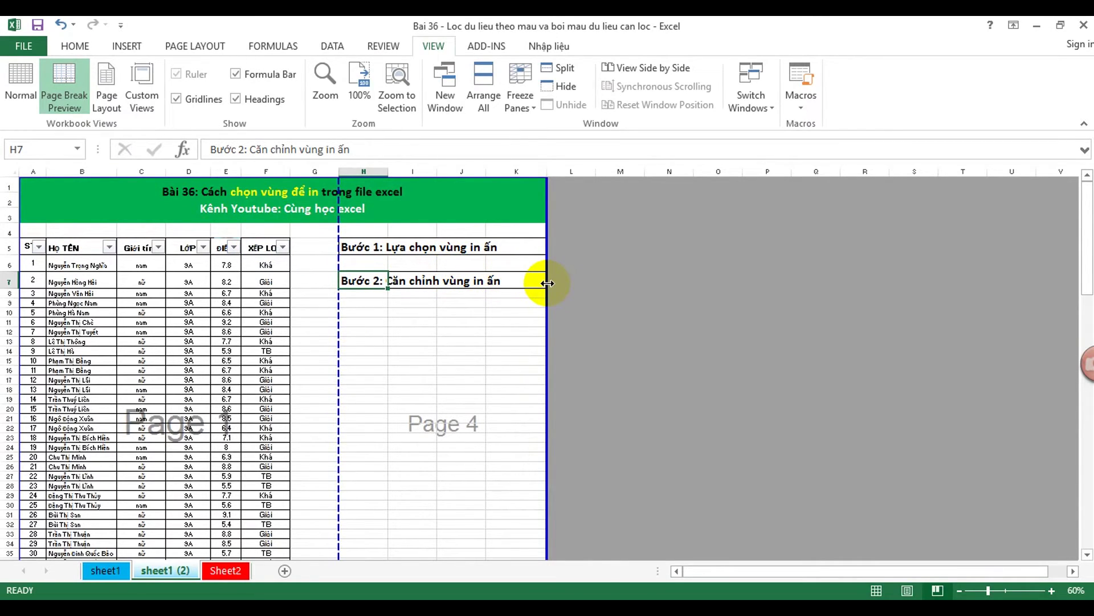
drag(547, 283, 296, 298)
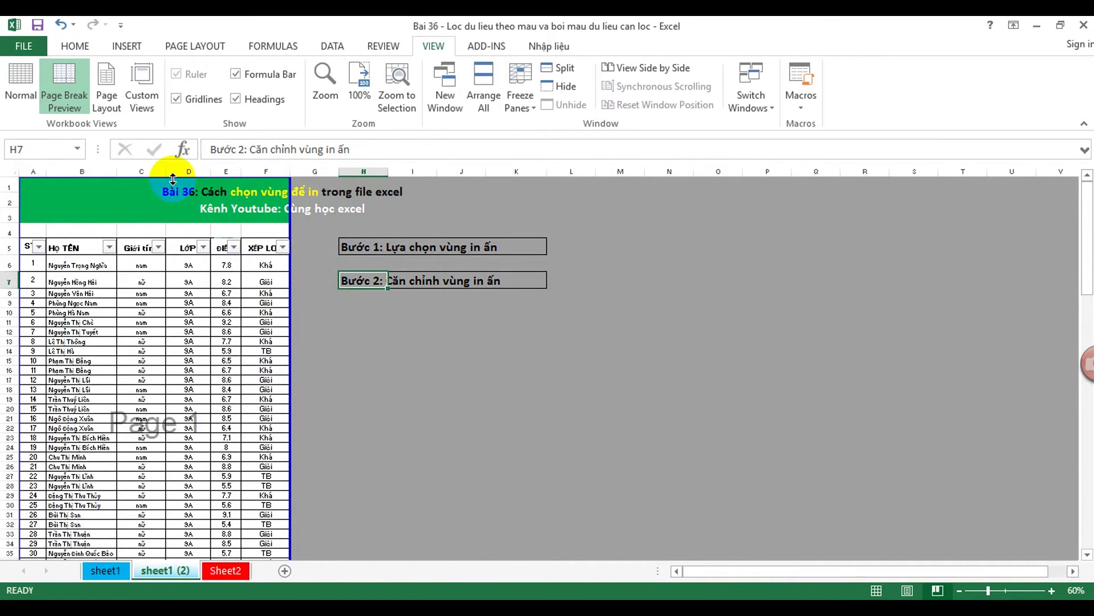
drag(172, 179, 170, 226)
Drag the bottom page-break border up from row 104 to below row 35
scroll(283, 325, down, 2)
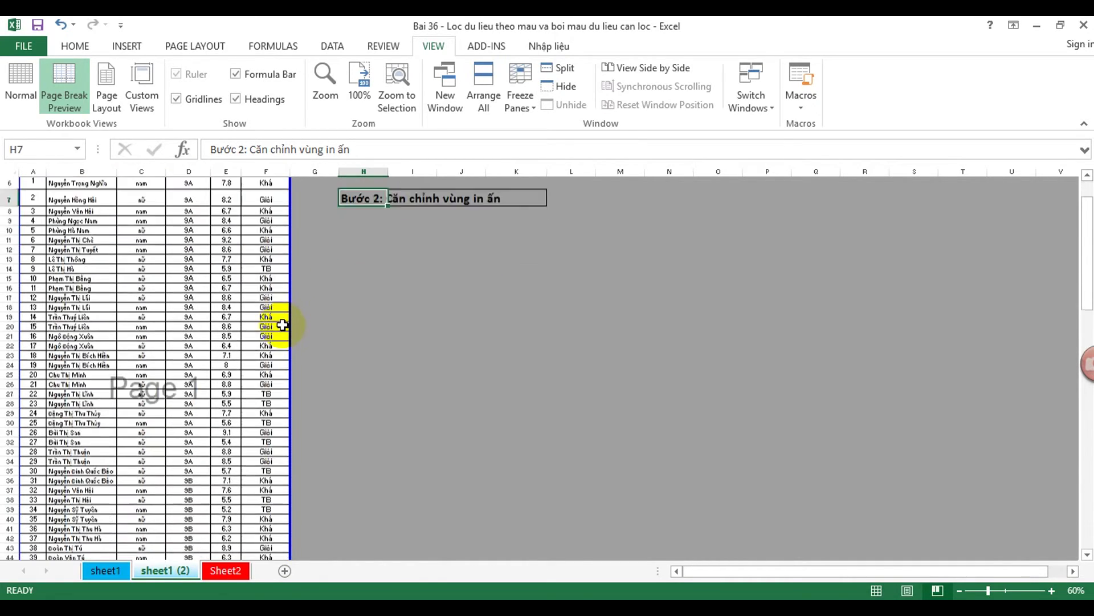
scroll(283, 325, down, 20)
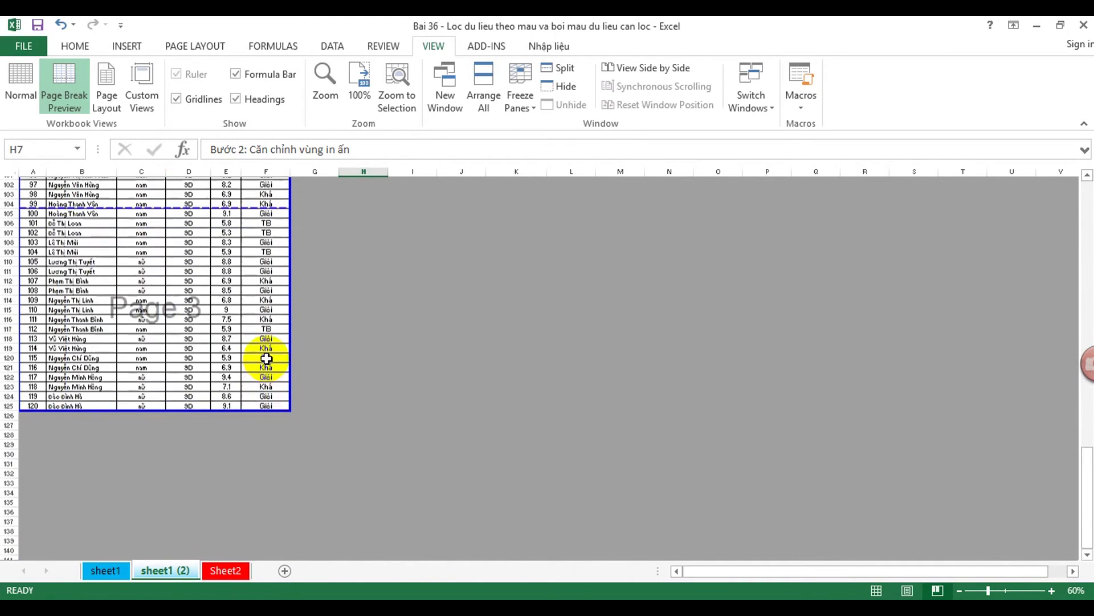
scroll(266, 358, down, 1)
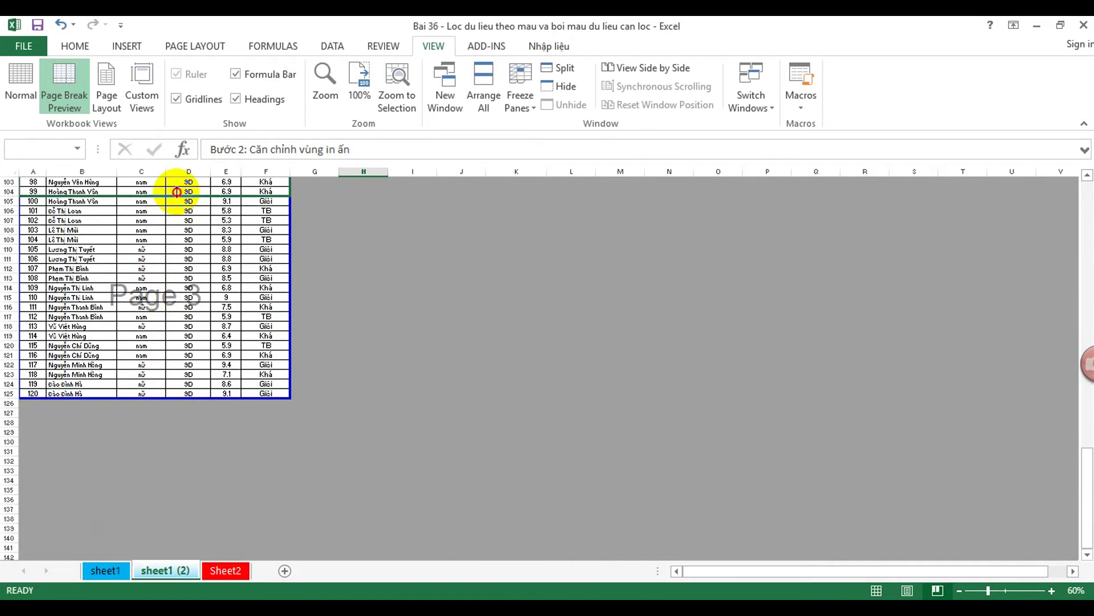
scroll(176, 190, up, 20)
scroll(191, 308, down, 4)
scroll(193, 323, down, 15)
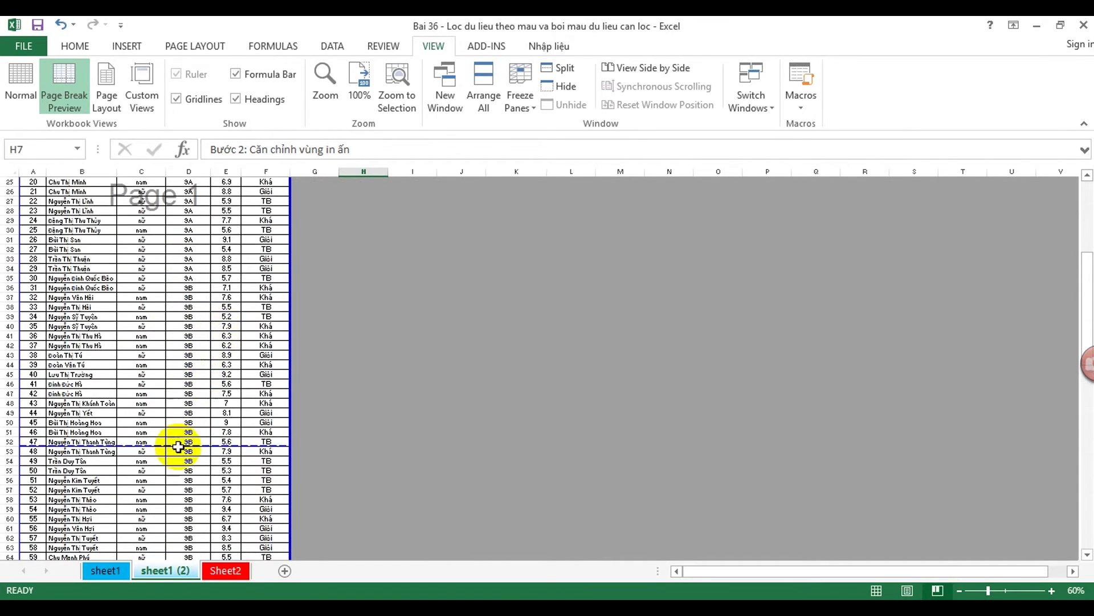
scroll(202, 453, down, 6)
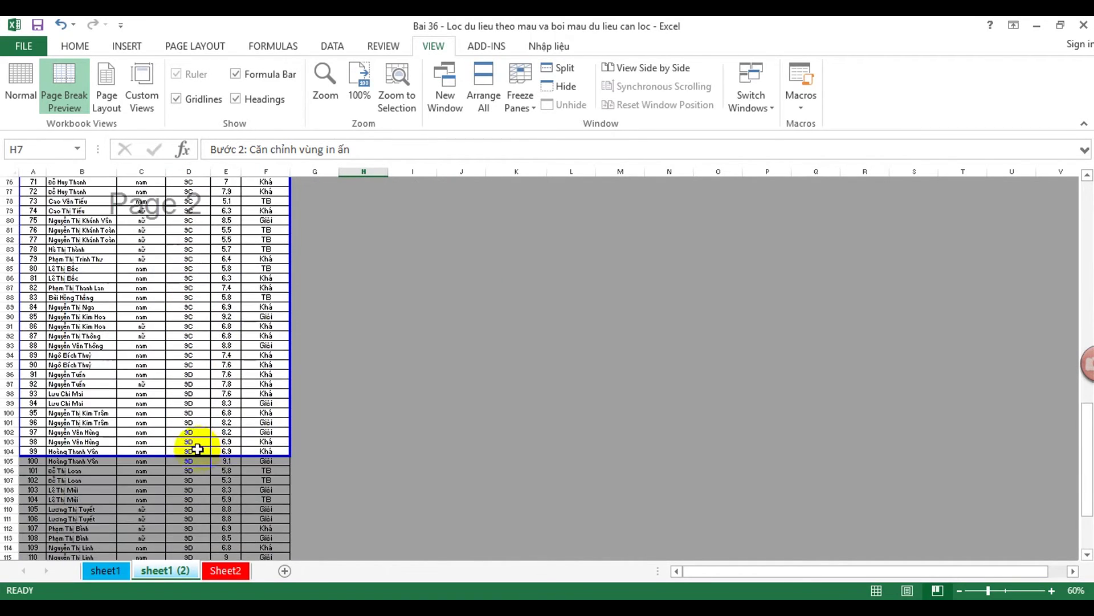
drag(159, 454, 163, 286)
scroll(213, 311, up, 7)
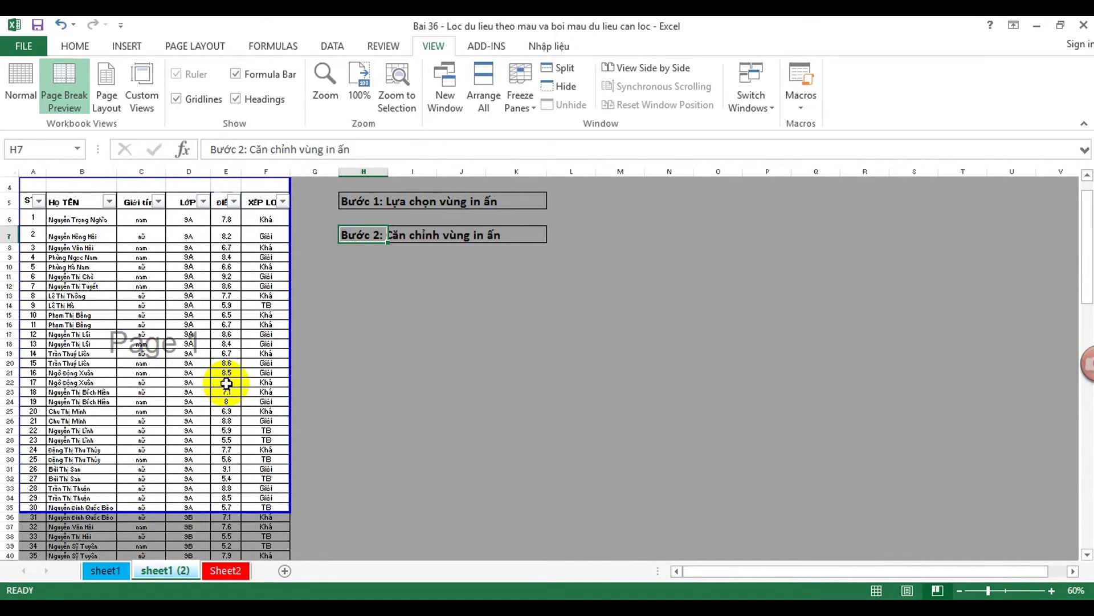
scroll(226, 383, up, 1)
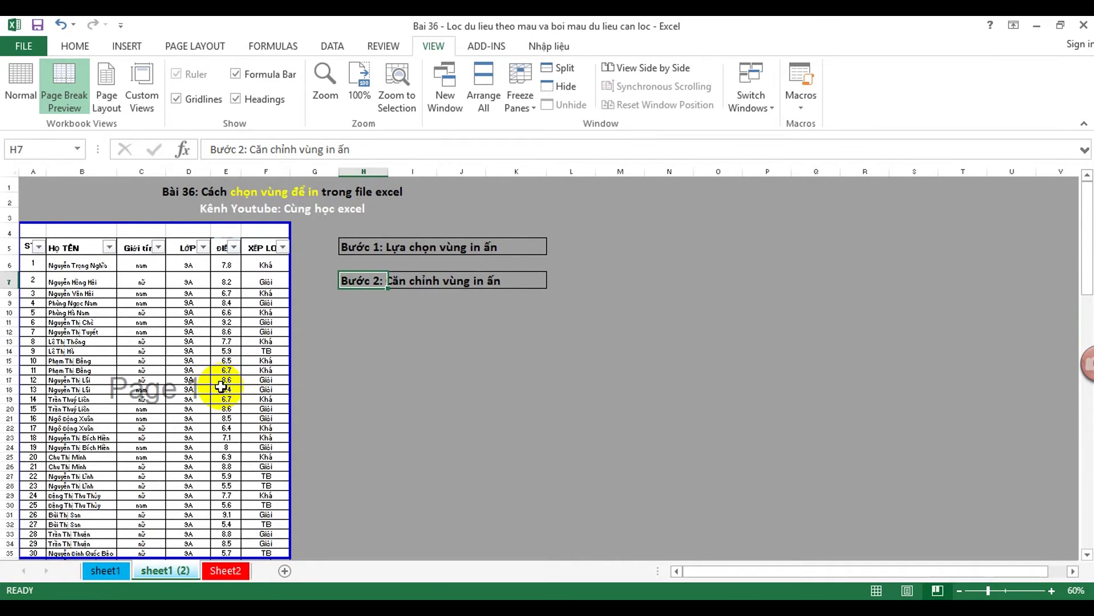
key(ctrl+p)
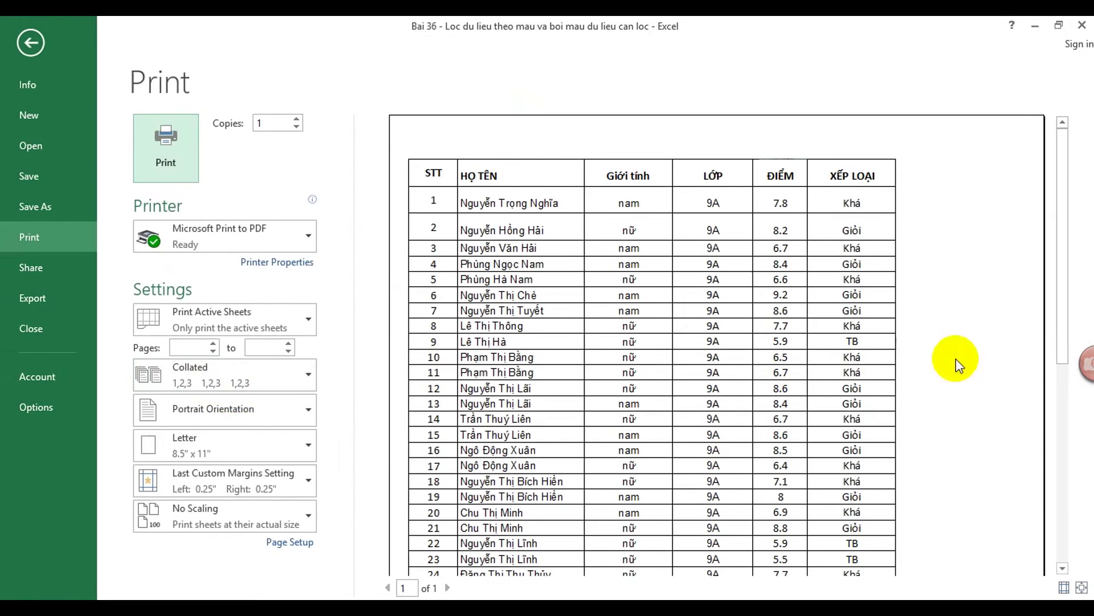
drag(1068, 261, 1068, 426)
scroll(1000, 388, up, 6)
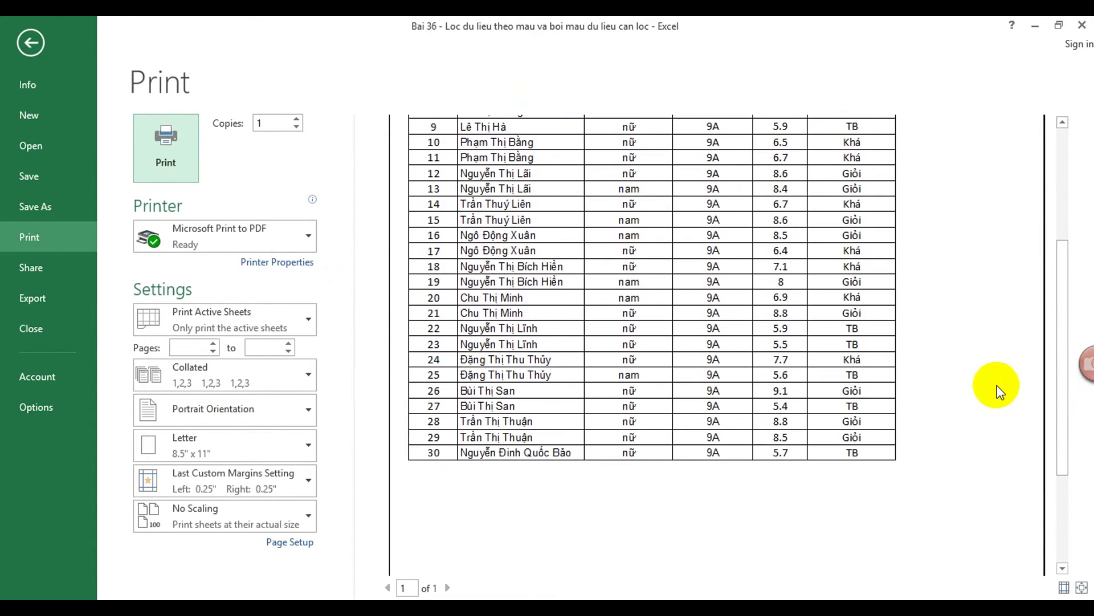
scroll(999, 389, up, 3)
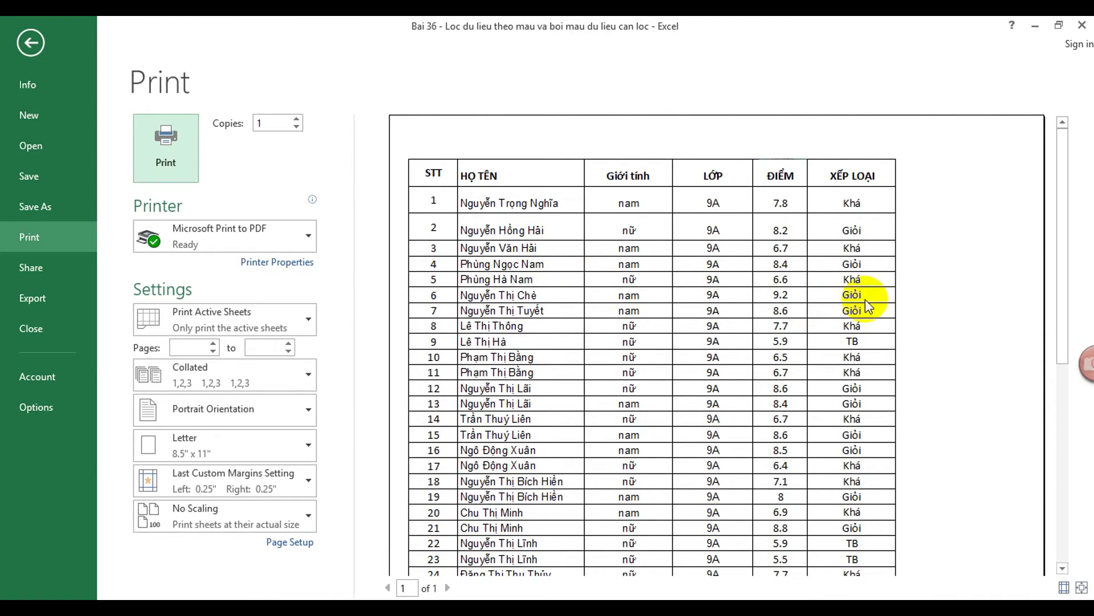
click(30, 53)
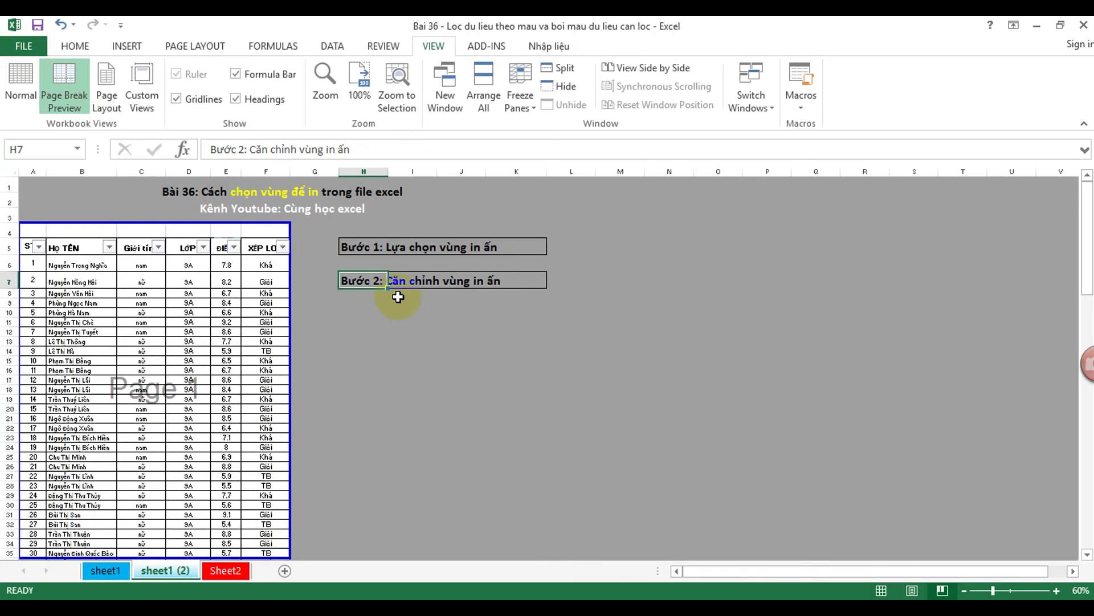
In Page Setup Margins, center the table horizontally only (not vertically) and preview it
click(209, 55)
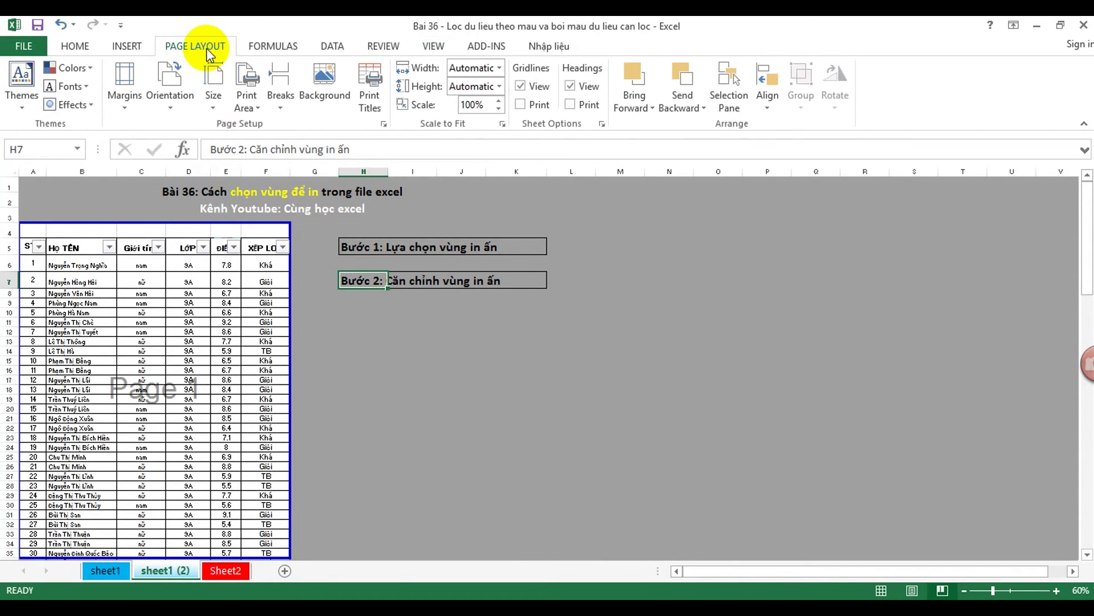
click(384, 123)
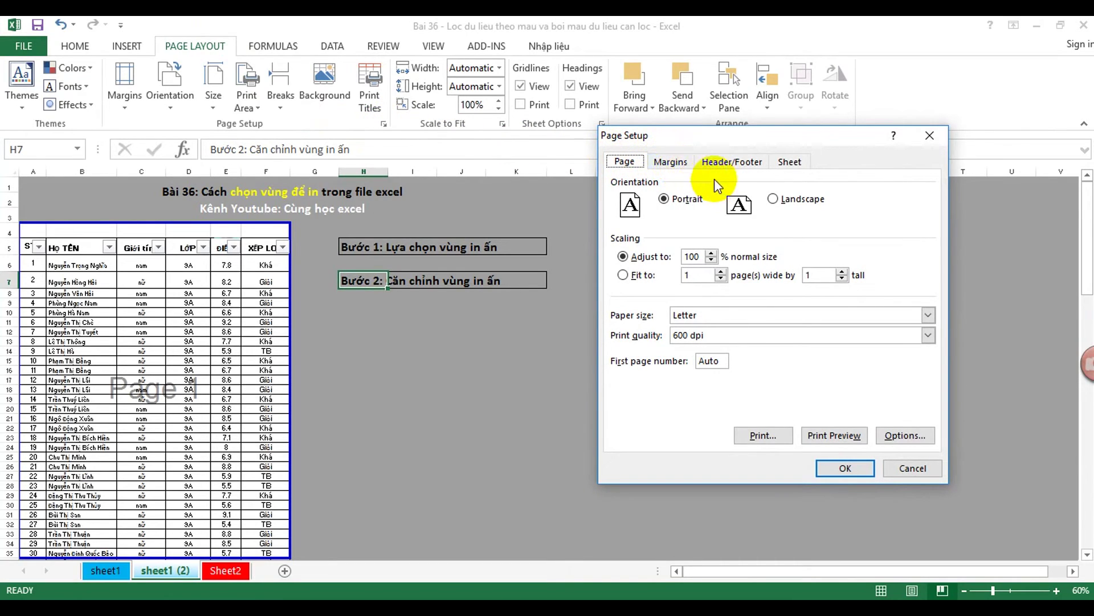
click(672, 162)
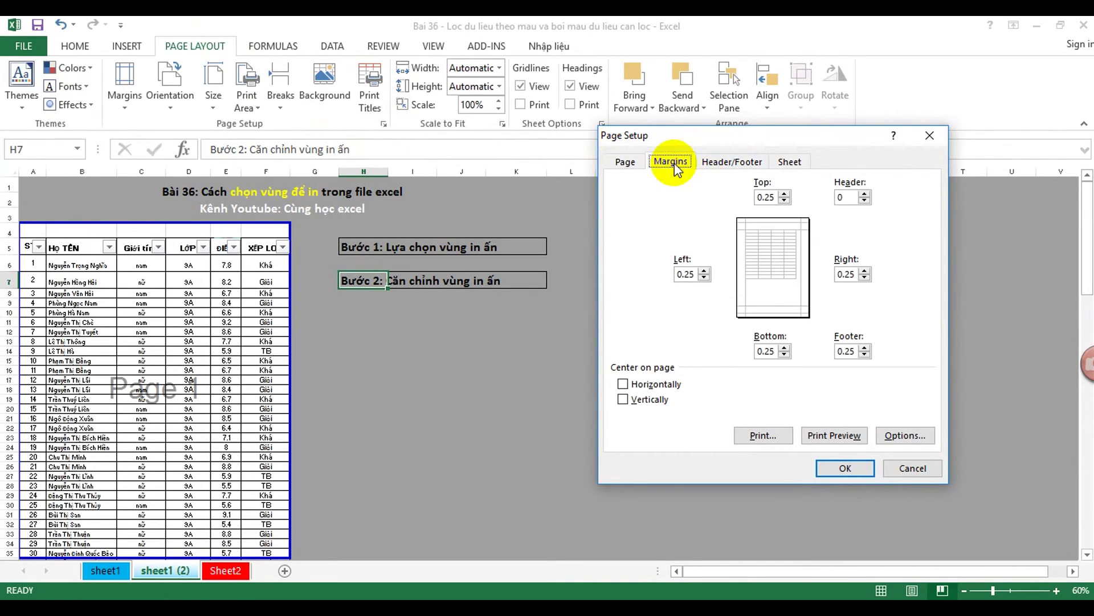
click(641, 386)
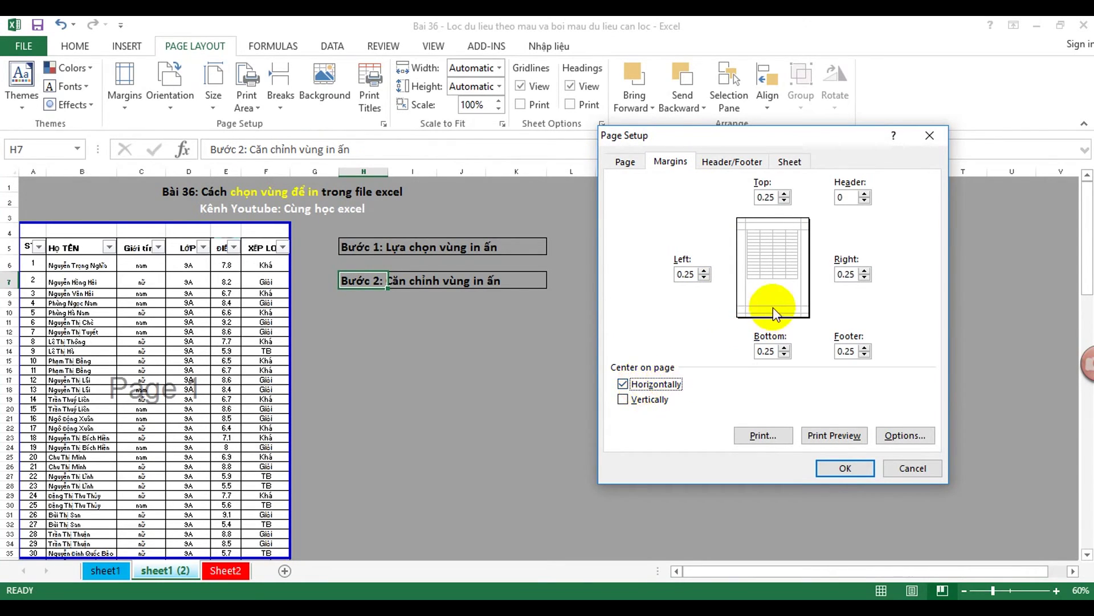
click(642, 402)
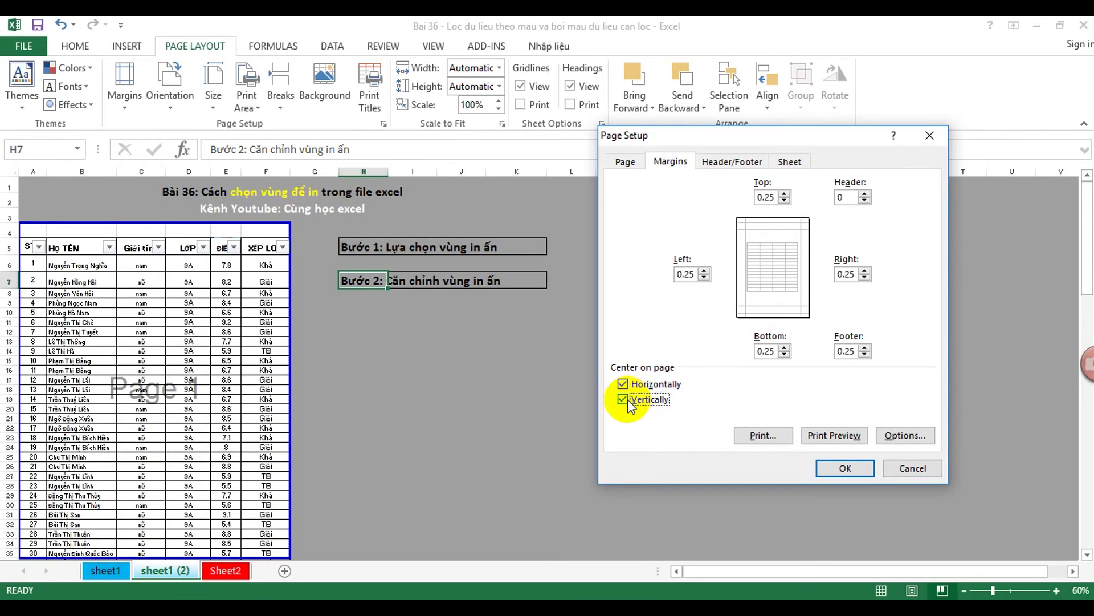
click(623, 400)
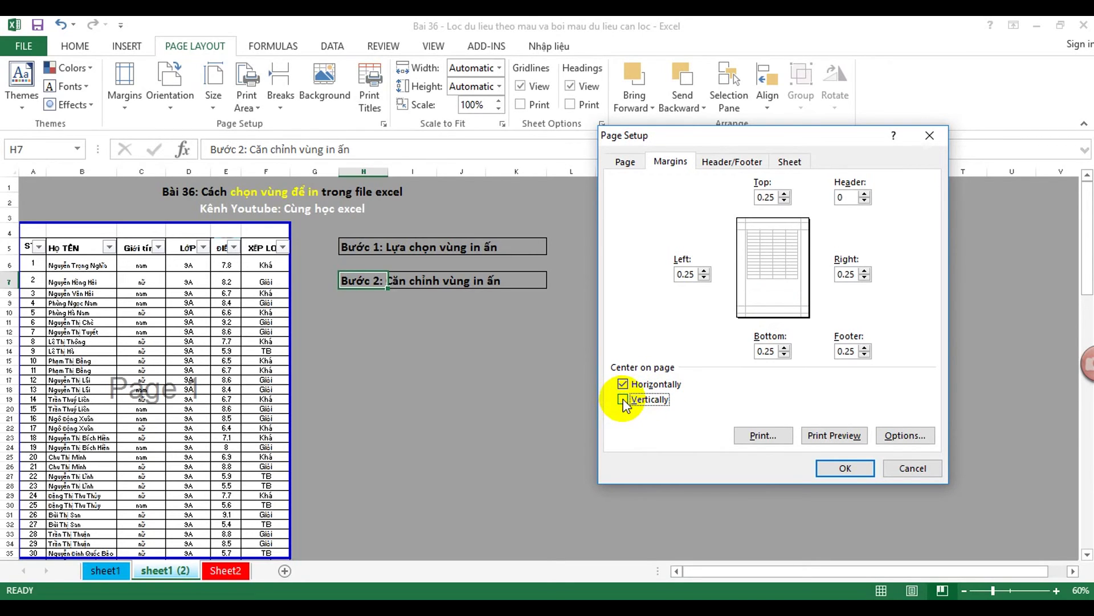
click(824, 436)
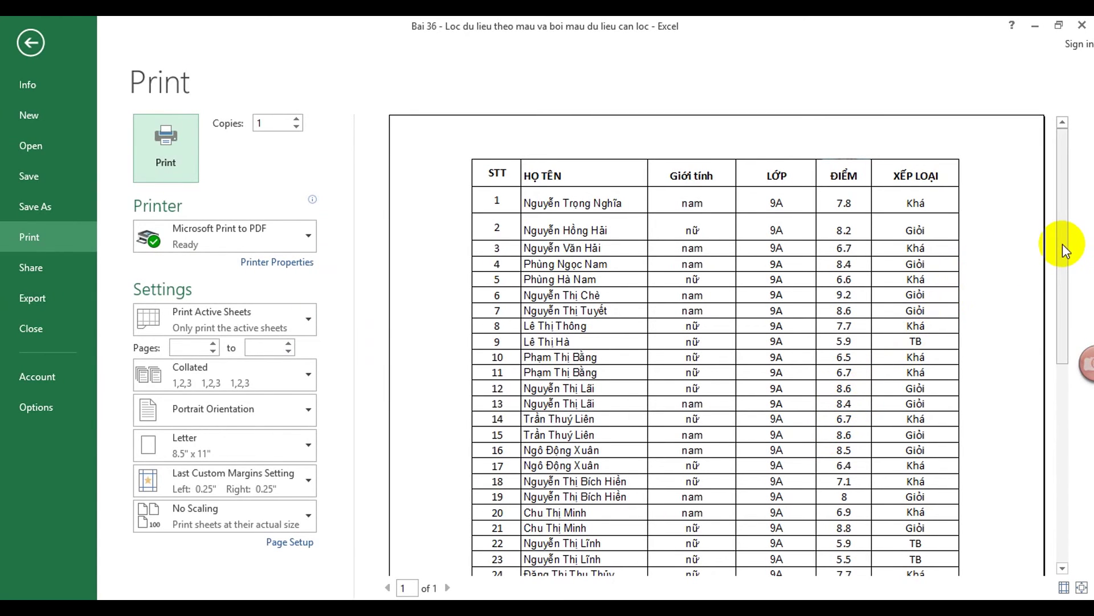
Review the centered single-page preview and return to the grades worksheet
drag(1062, 244, 1015, 383)
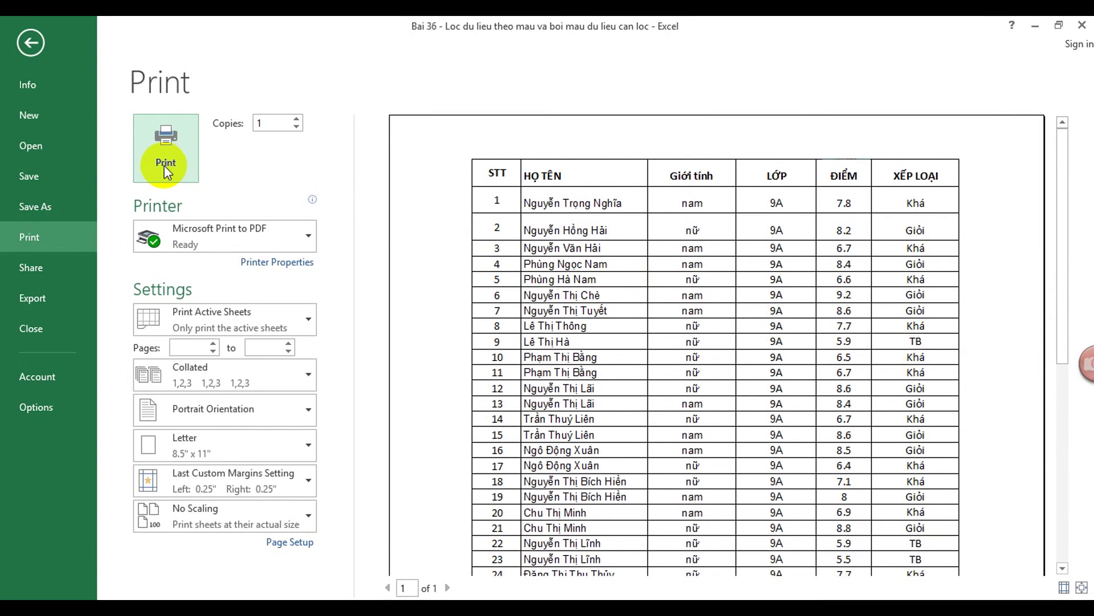
click(30, 43)
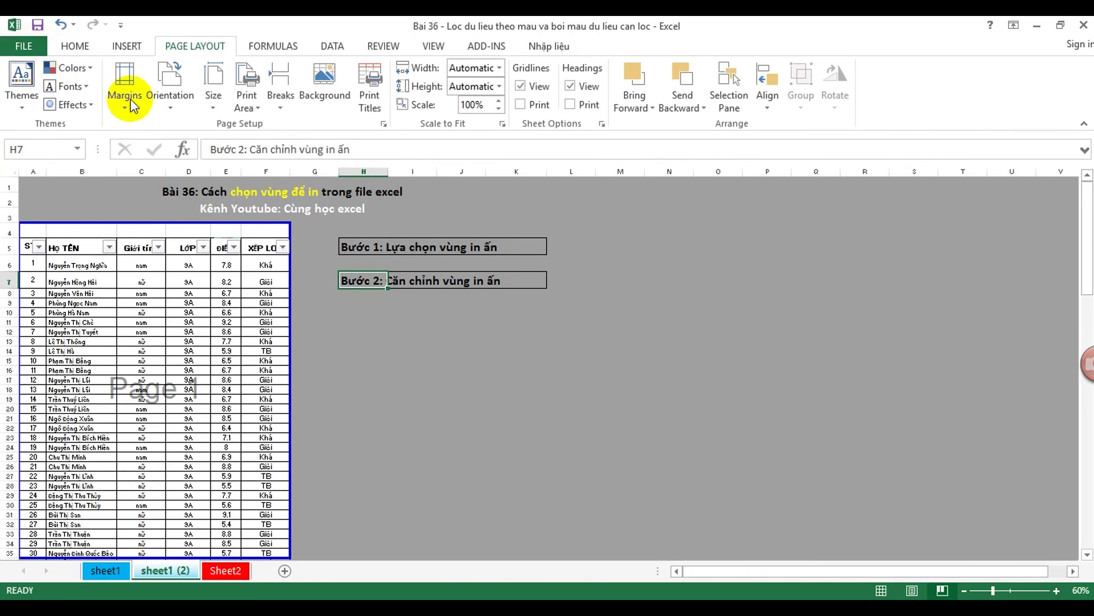